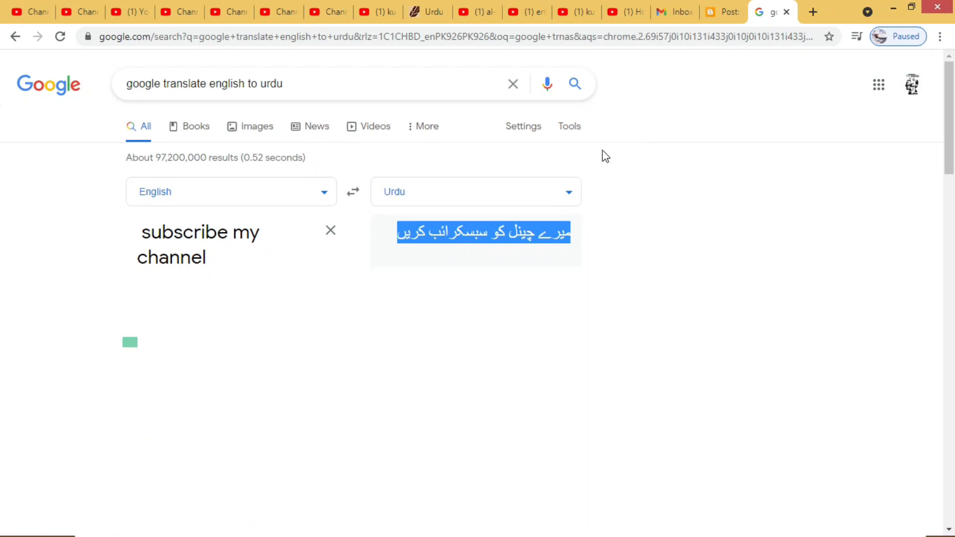
Replace the English source text with "please subscribe my channel" to translate it into Urdu
click(331, 230)
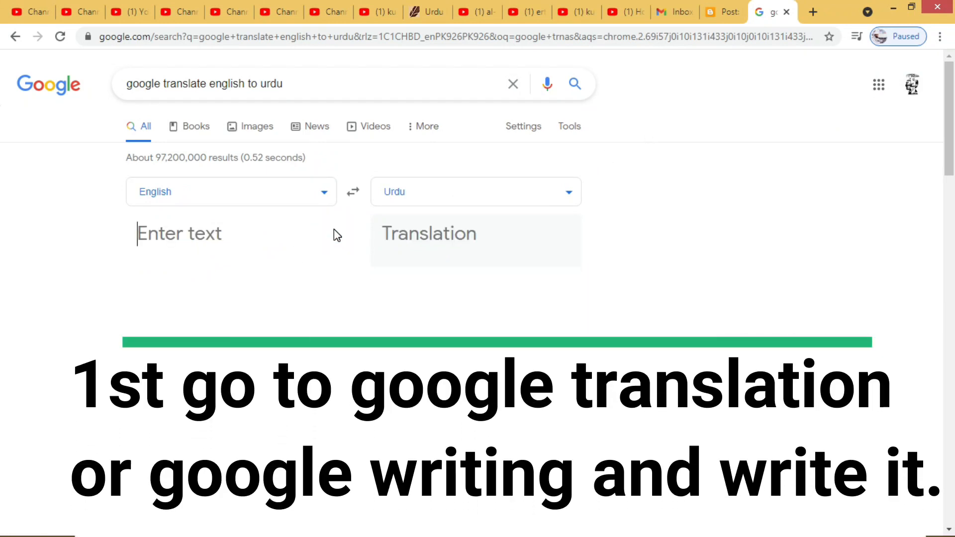
text(please su)
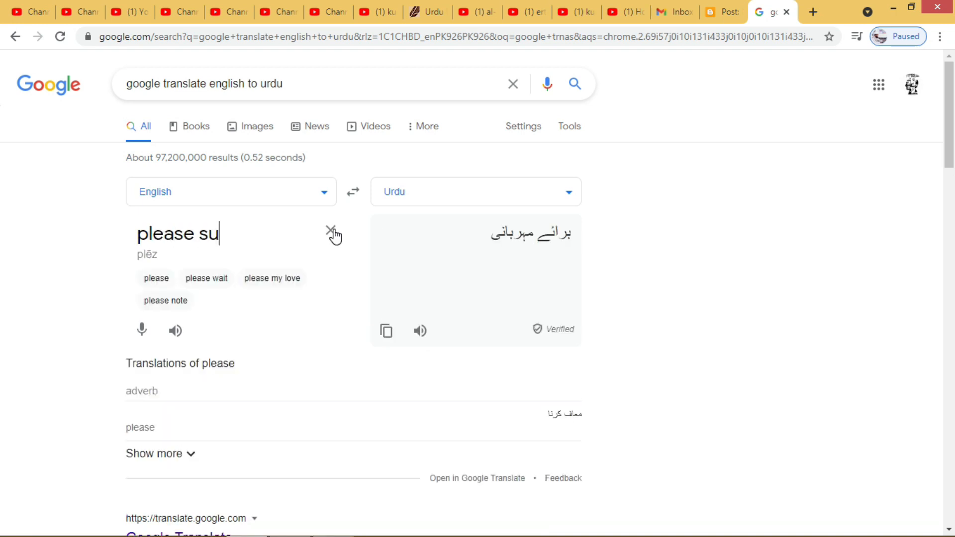
text(bscr)
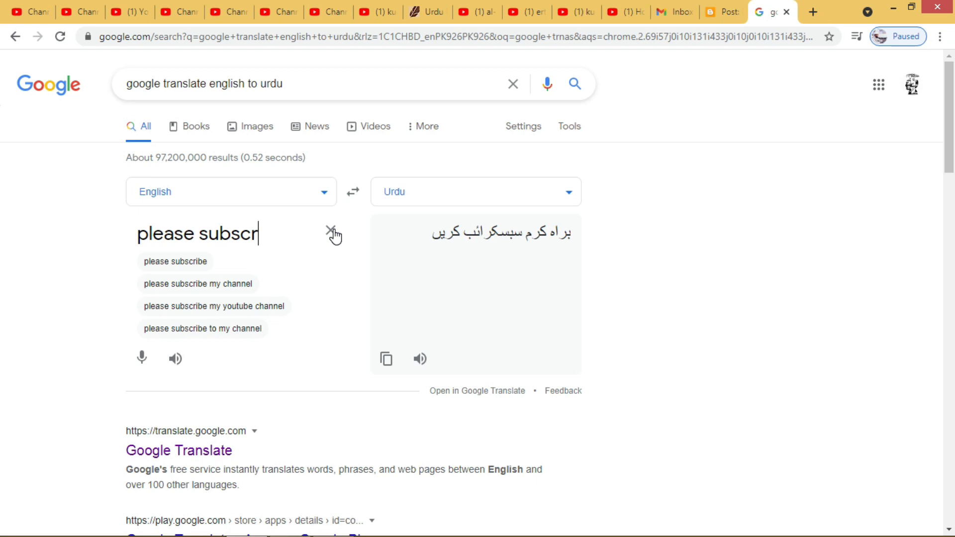
text(ibe my chan)
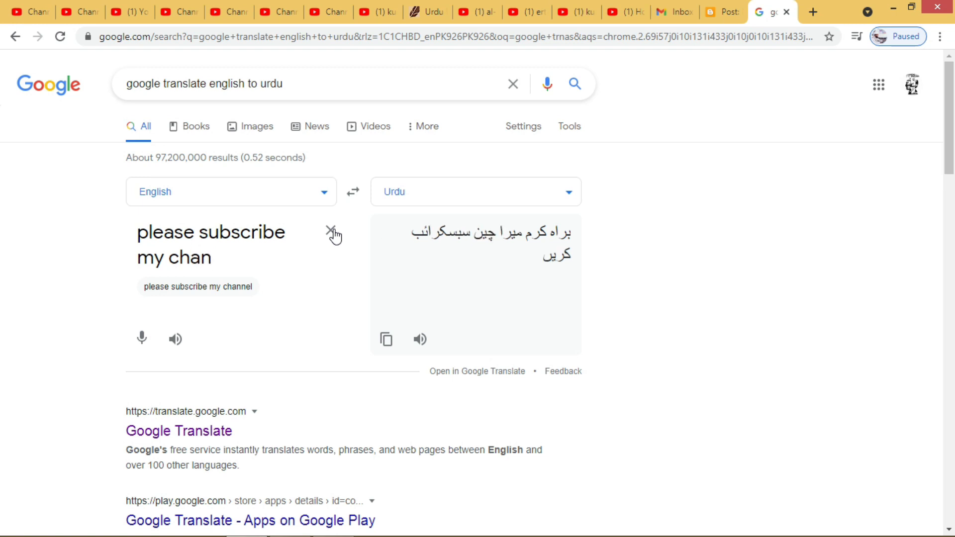
text(nel)
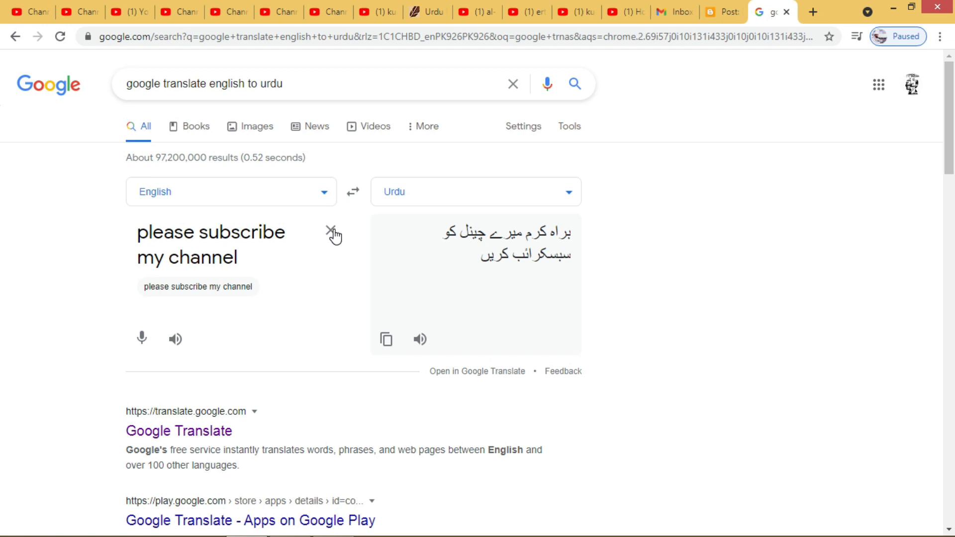
Copy the complete two-line Urdu translation
drag(479, 255, 553, 256)
click(468, 248)
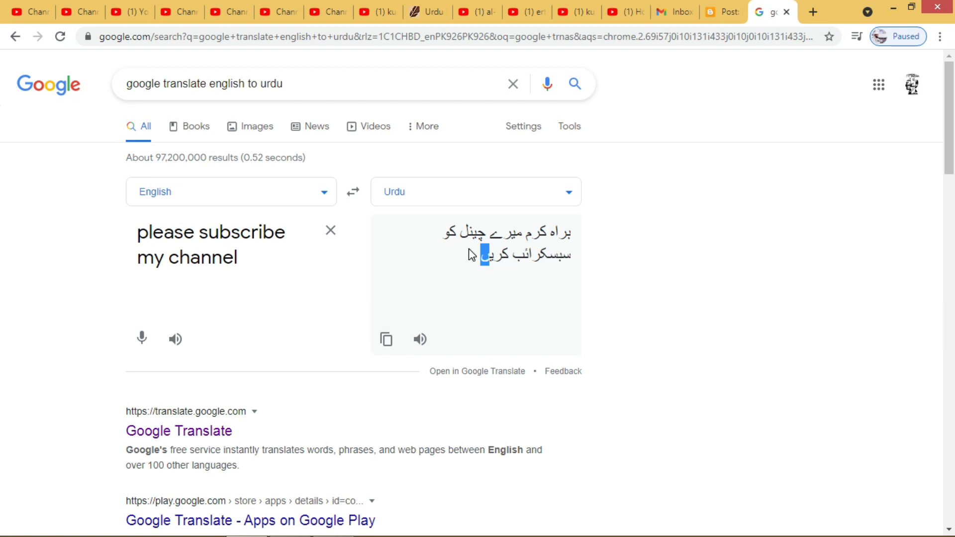
click(482, 257)
drag(482, 256, 587, 241)
key(ctrl+c)
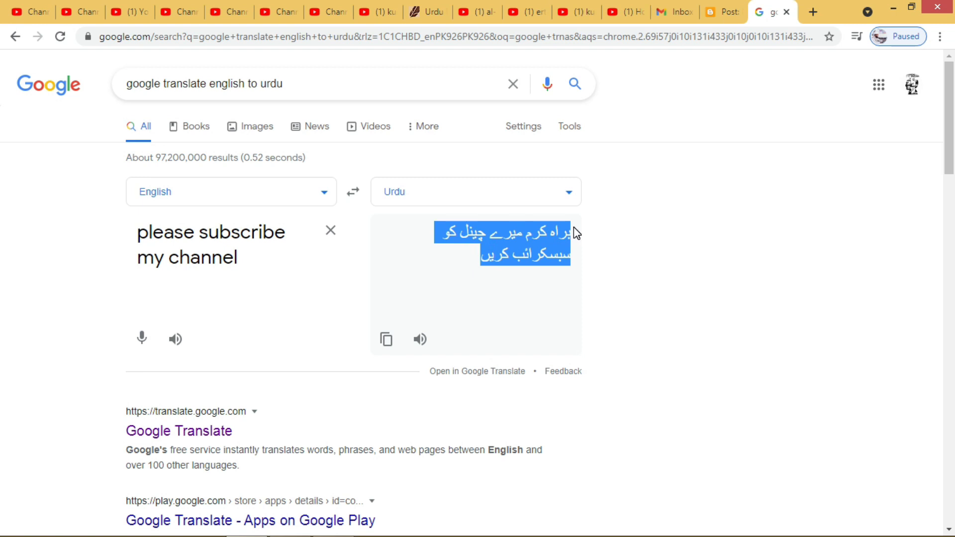
Open WordPad and paste the copied Urdu translation into the blank document
mouse_move(236, 531)
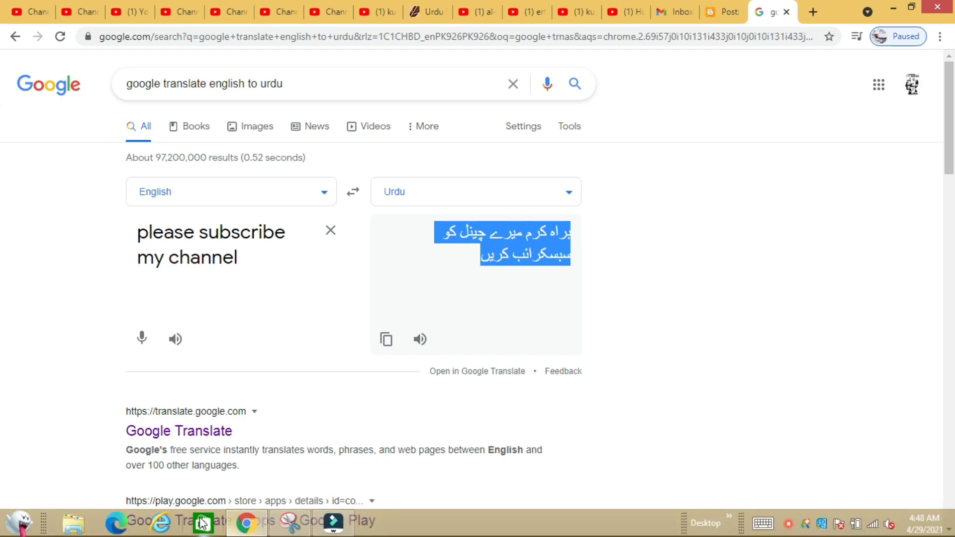
click(29, 530)
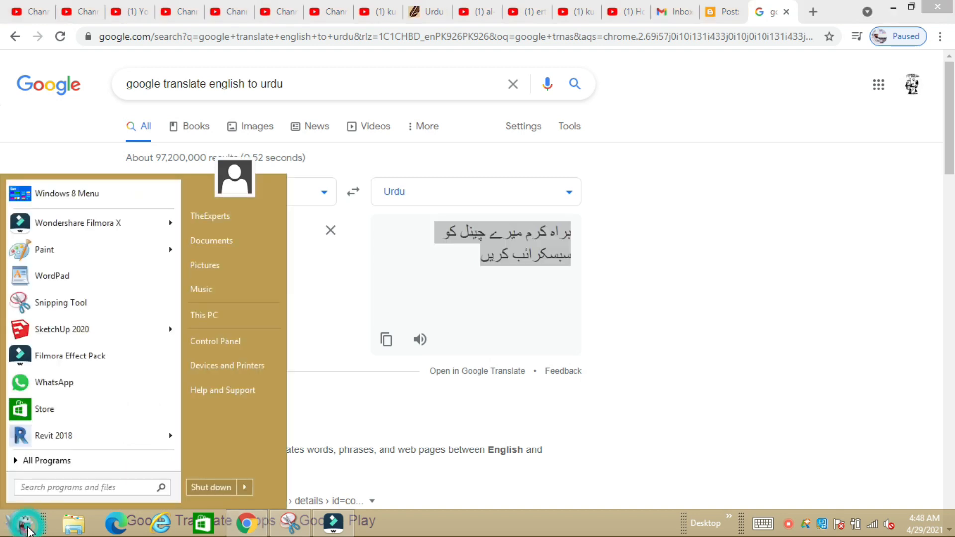
click(116, 271)
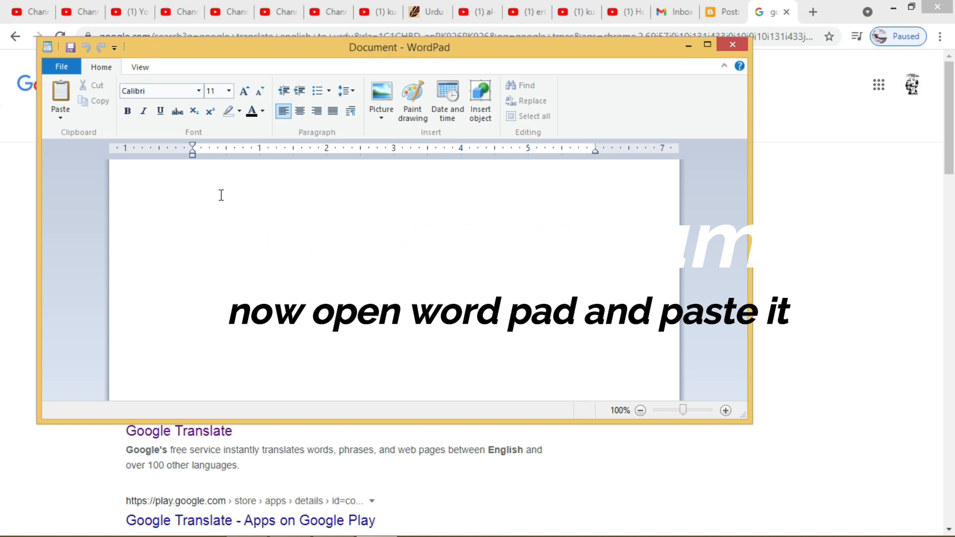
key(ctrl+v)
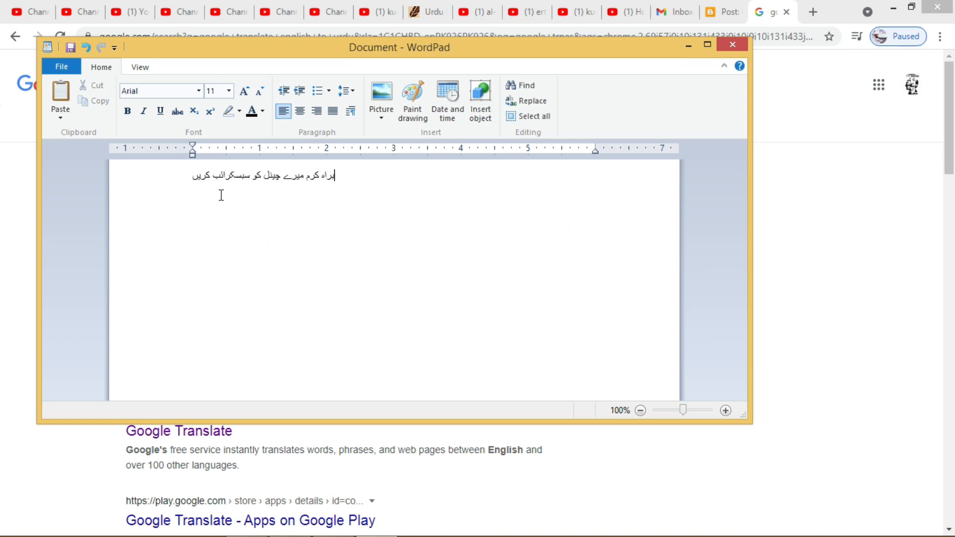
Enlarge the whole pasted Urdu line to font size 26
mouse_move(337, 175)
mouse_down()
mouse_move(231, 183)
mouse_move(333, 175)
mouse_up()
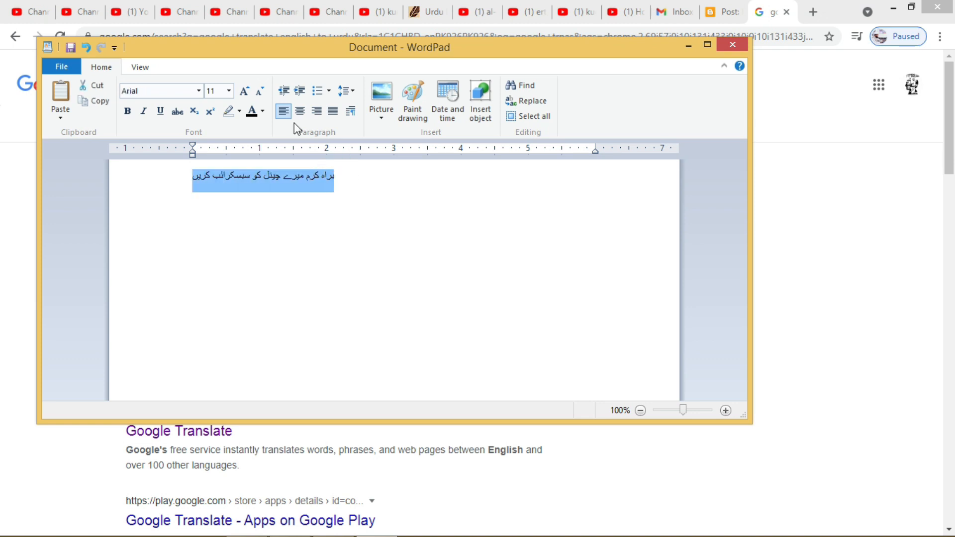
click(247, 91)
click(247, 91)
click(248, 90)
click(248, 91)
click(248, 91)
click(248, 90)
click(248, 91)
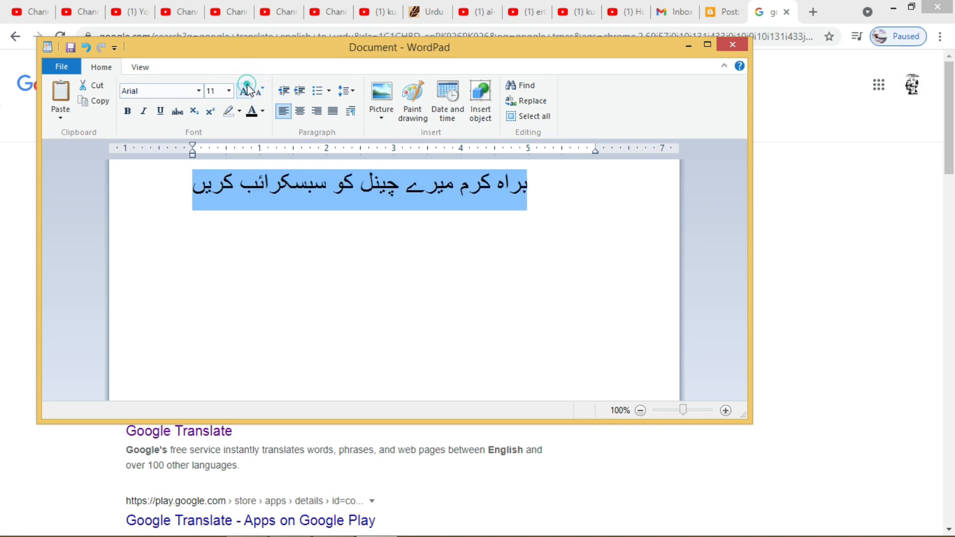
Make the Urdu line bold and centre it on the page
click(127, 111)
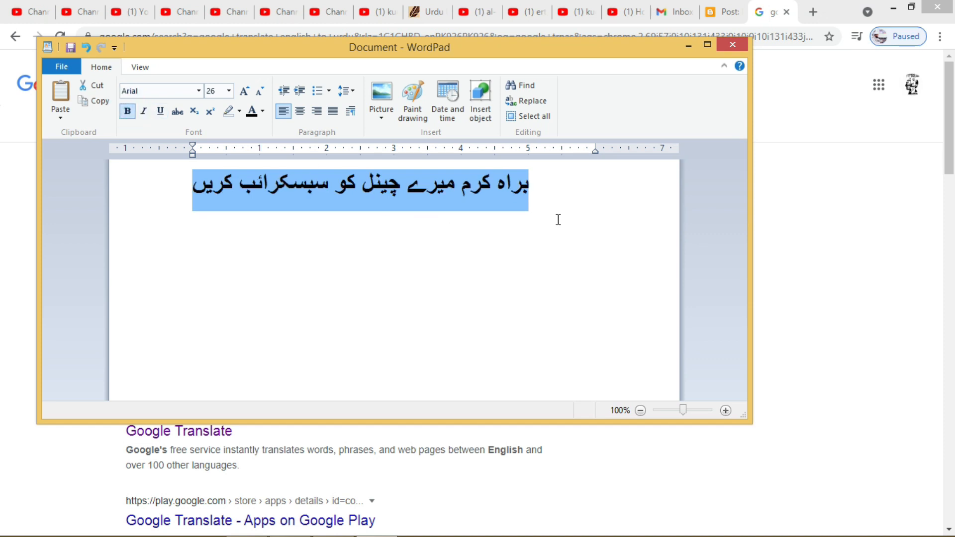
click(299, 111)
click(563, 185)
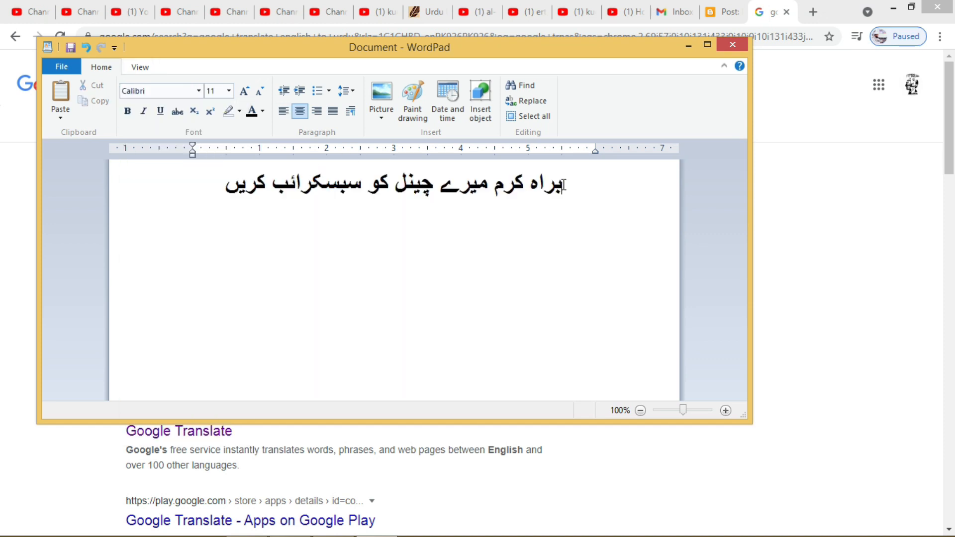
Copy the formatted Urdu line from the document and open Paint
mouse_move(564, 185)
mouse_down()
mouse_move(489, 185)
mouse_move(563, 193)
mouse_up()
key(ctrl+c)
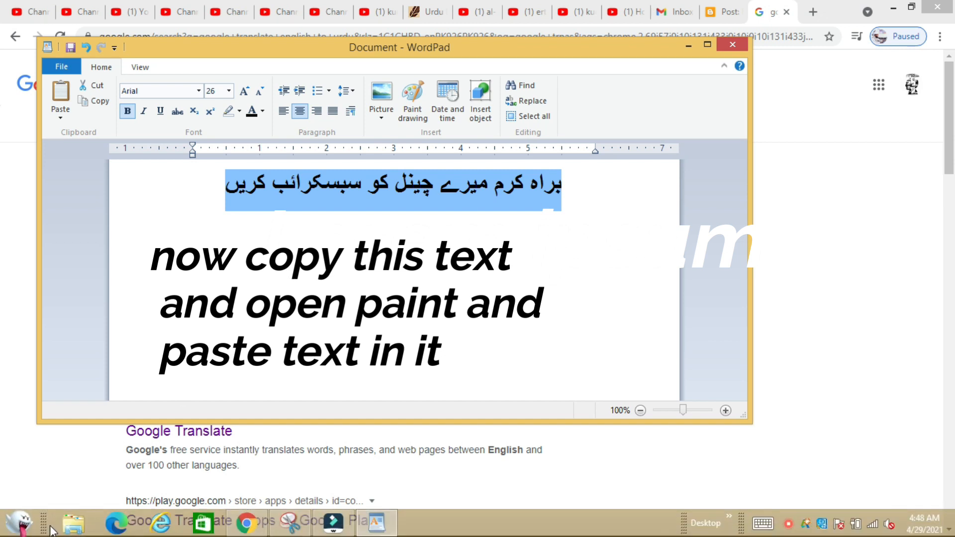
click(34, 524)
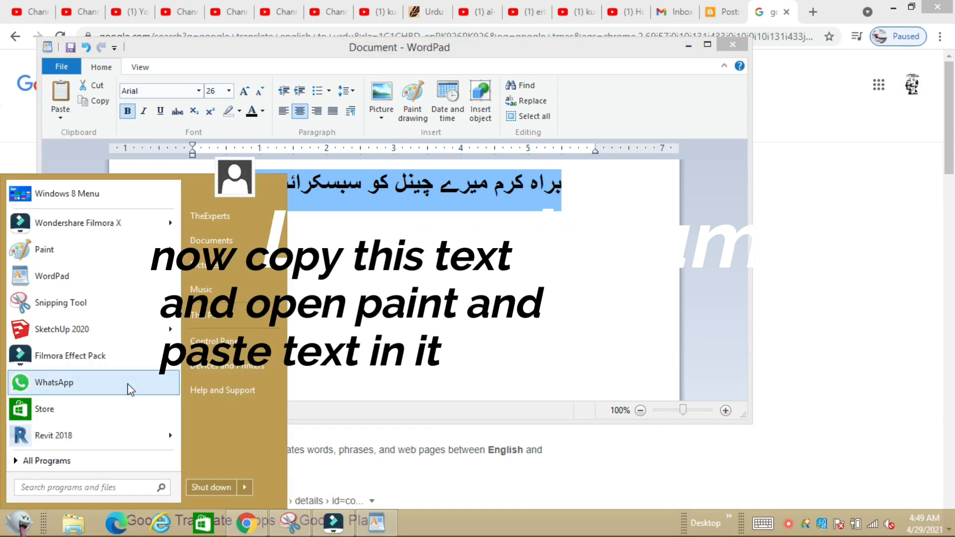
click(59, 253)
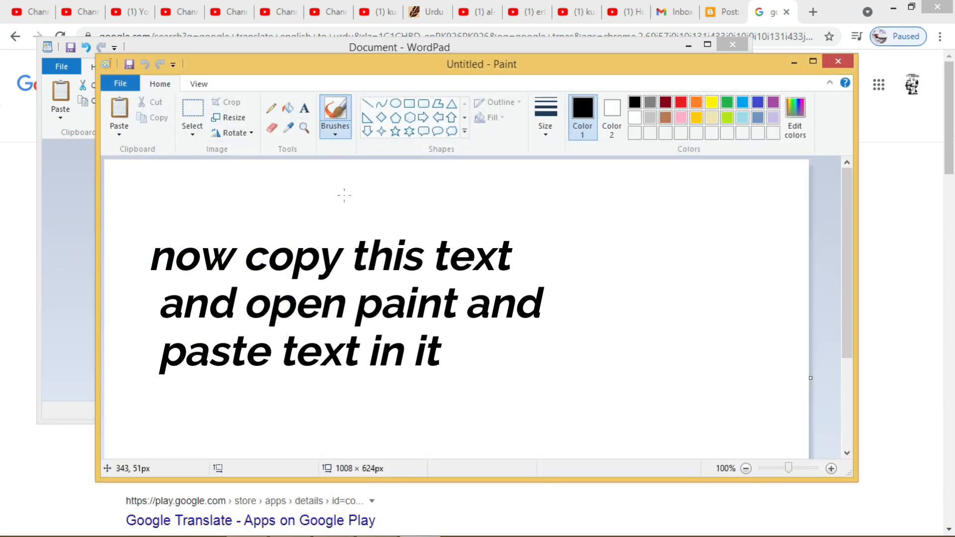
click(305, 108)
drag(222, 180, 552, 358)
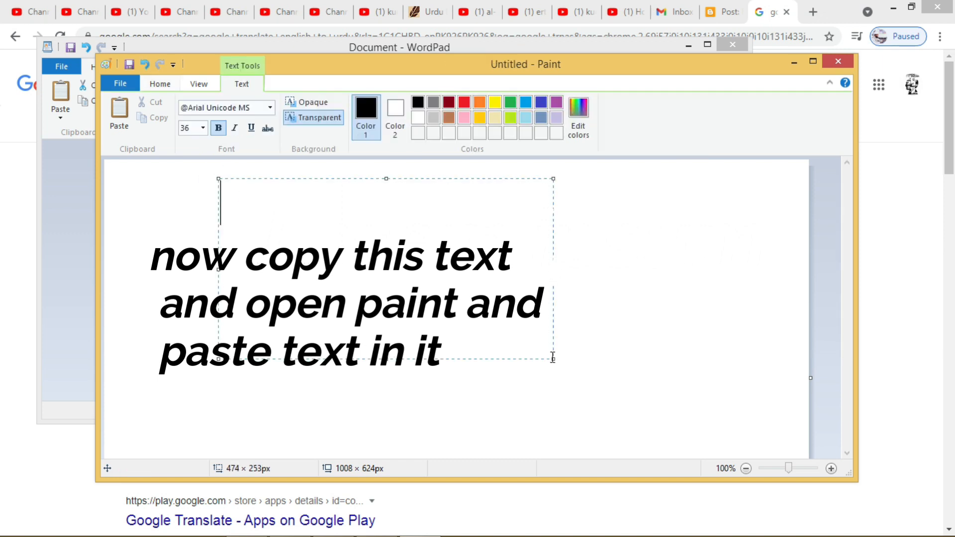
click(552, 357)
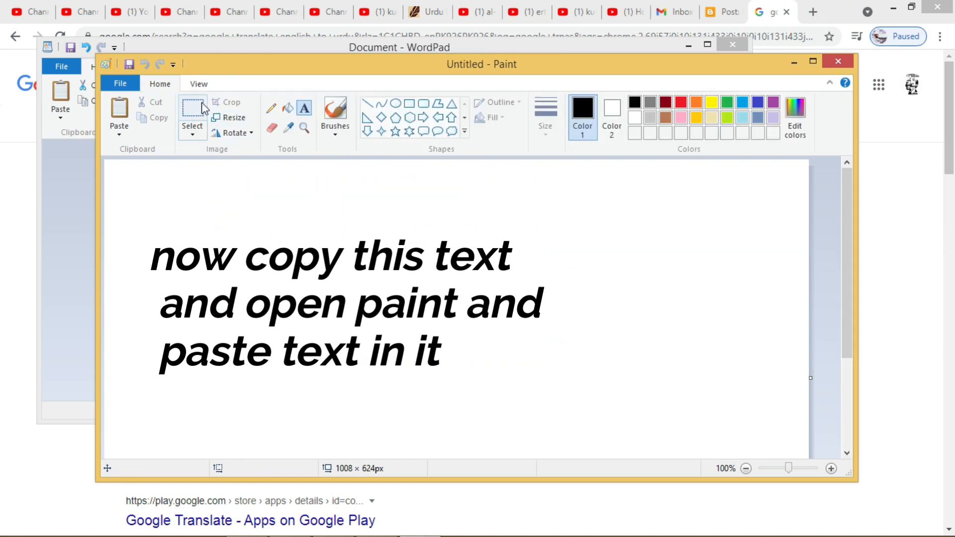
Fill the entire blank canvas with lime green
click(287, 107)
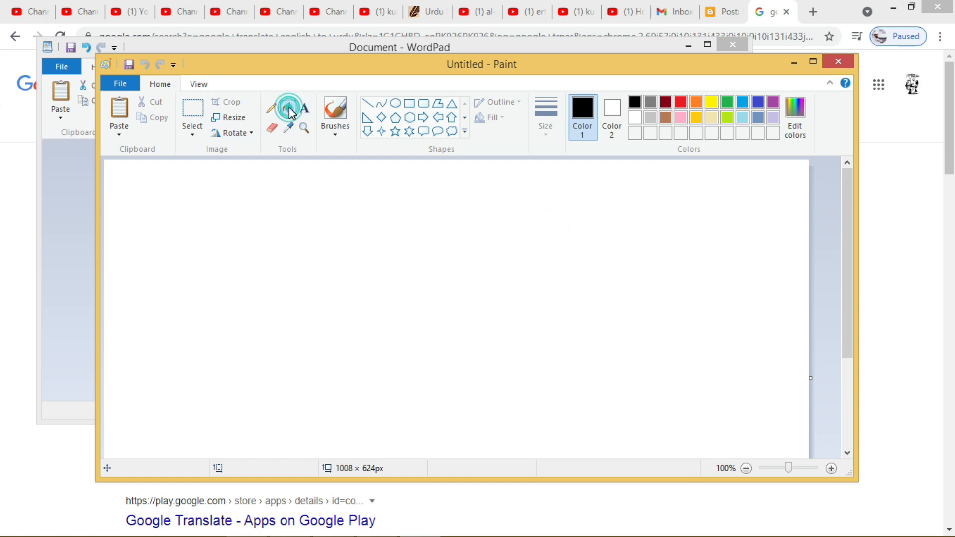
click(727, 117)
click(486, 239)
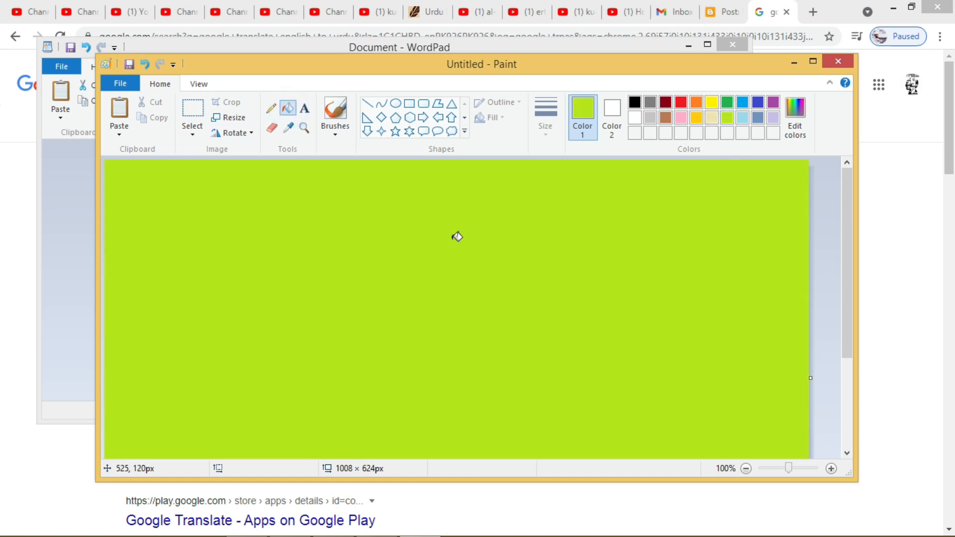
Draw a text box about 694 × 338 px on the green canvas and paste the copied Urdu text into it
click(304, 108)
drag(256, 205, 742, 443)
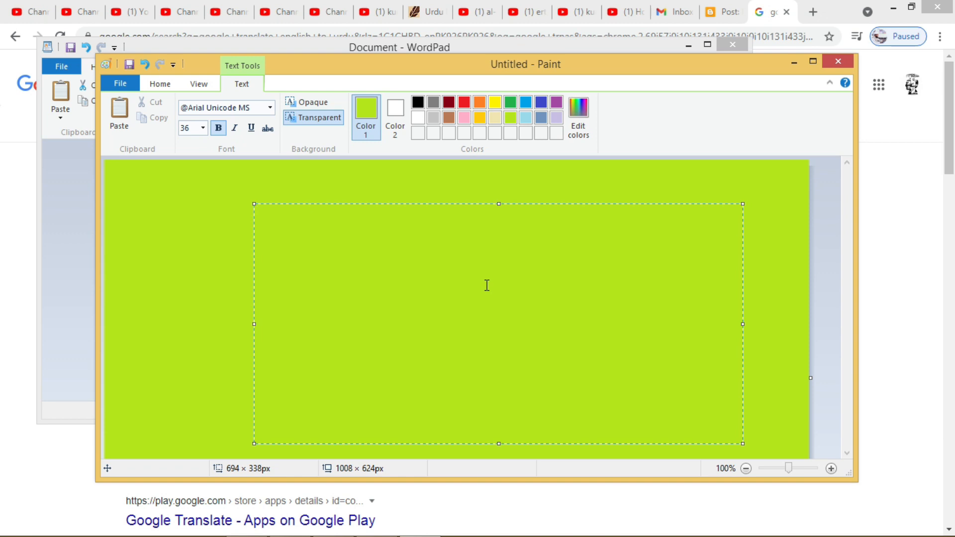
key(ctrl+v)
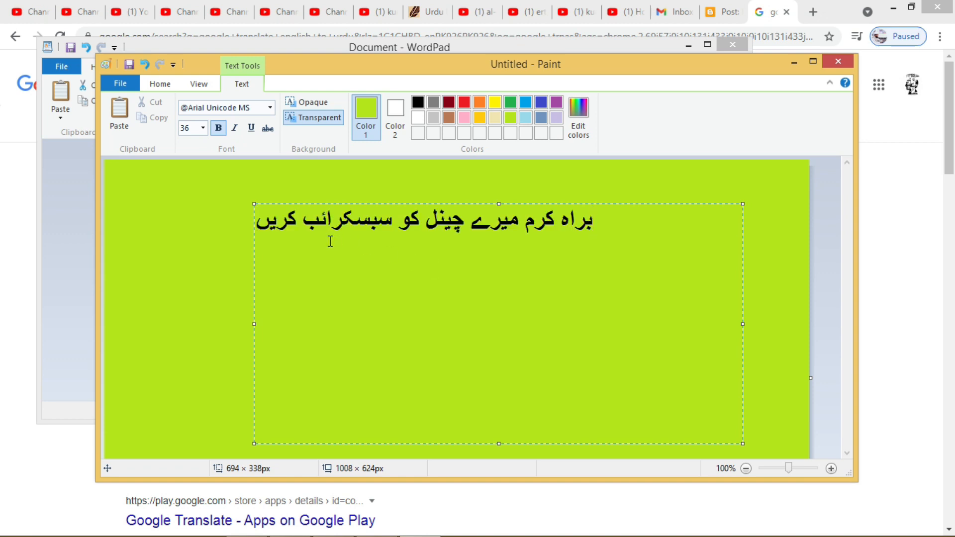
Set all the Urdu text in the text box to font size 36 and commit it to the canvas
key(ctrl+a)
click(595, 228)
key(ctrl+a)
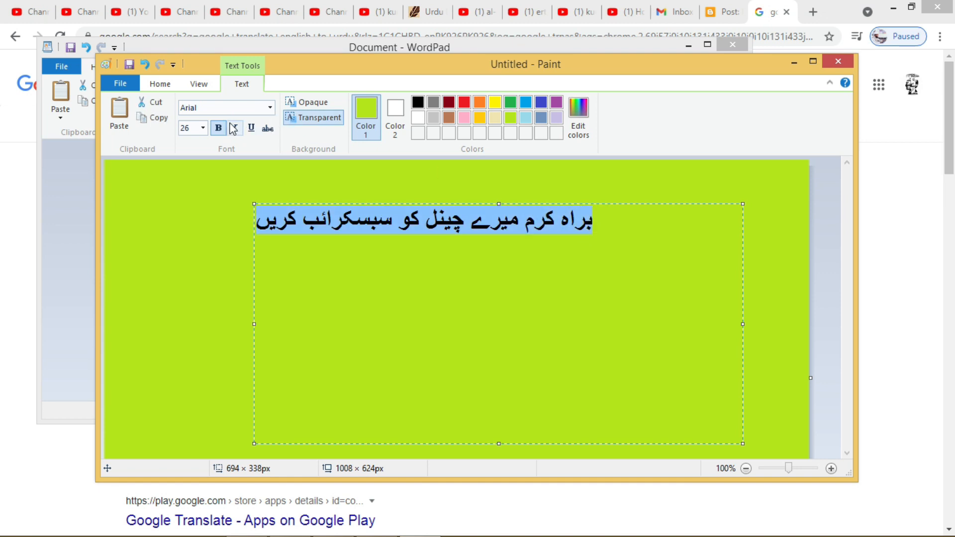
click(203, 130)
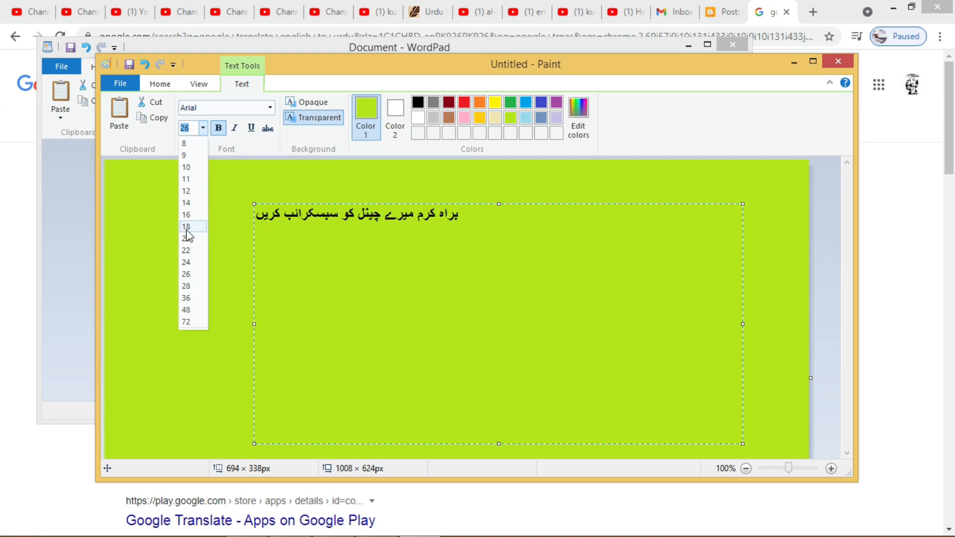
click(187, 299)
click(218, 300)
Switch to Snipping Tool and capture a rectangular snip of the Urdu text with its surrounding green background
mouse_move(279, 535)
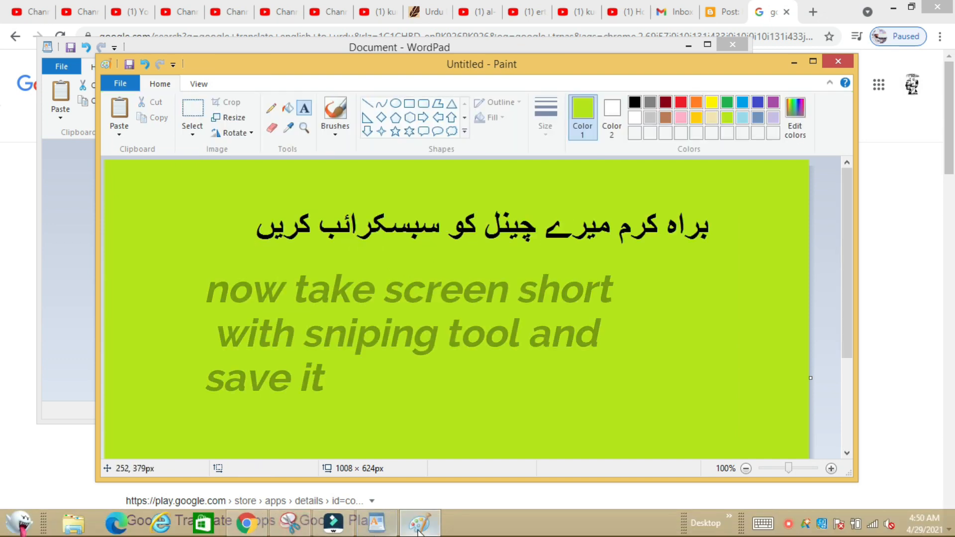
click(291, 523)
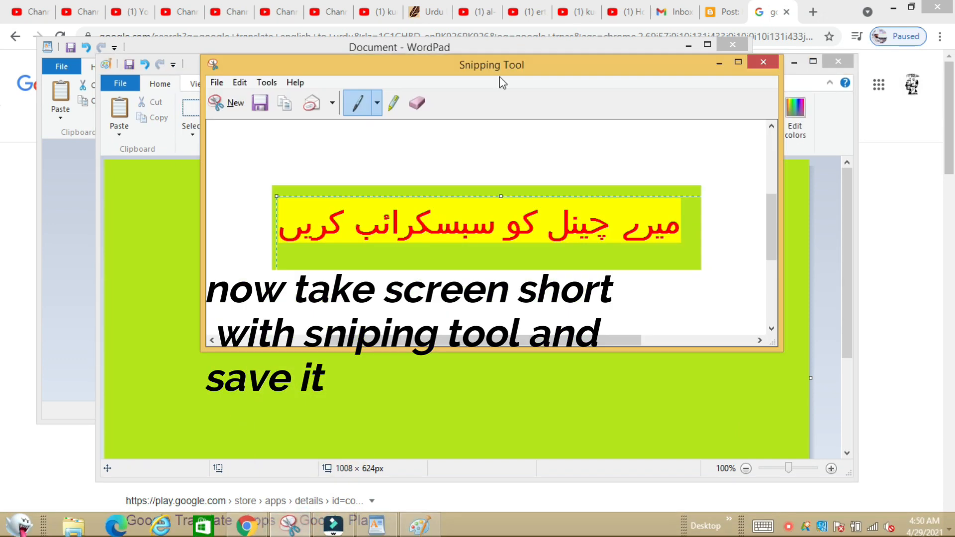
click(233, 103)
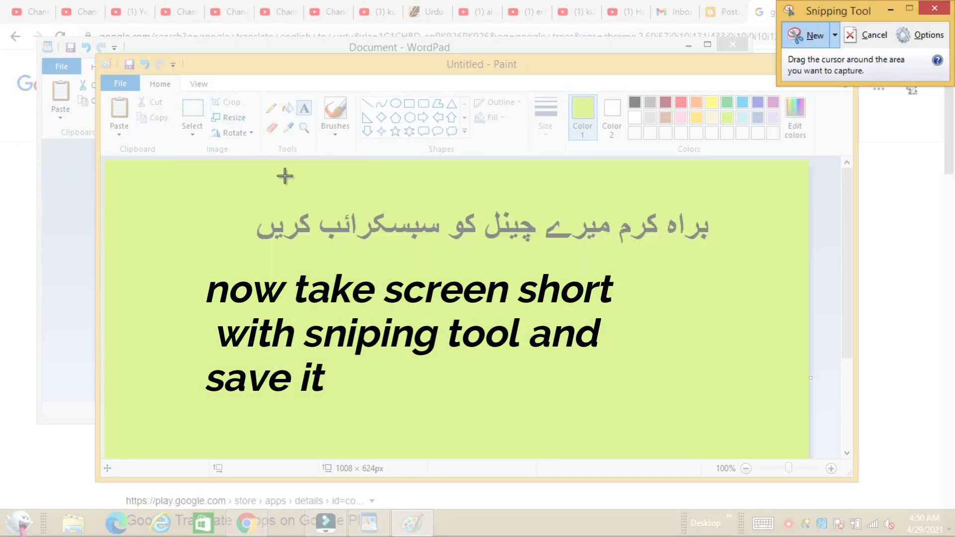
mouse_move(236, 182)
mouse_down()
mouse_move(258, 240)
mouse_move(733, 255)
mouse_move(730, 273)
mouse_up()
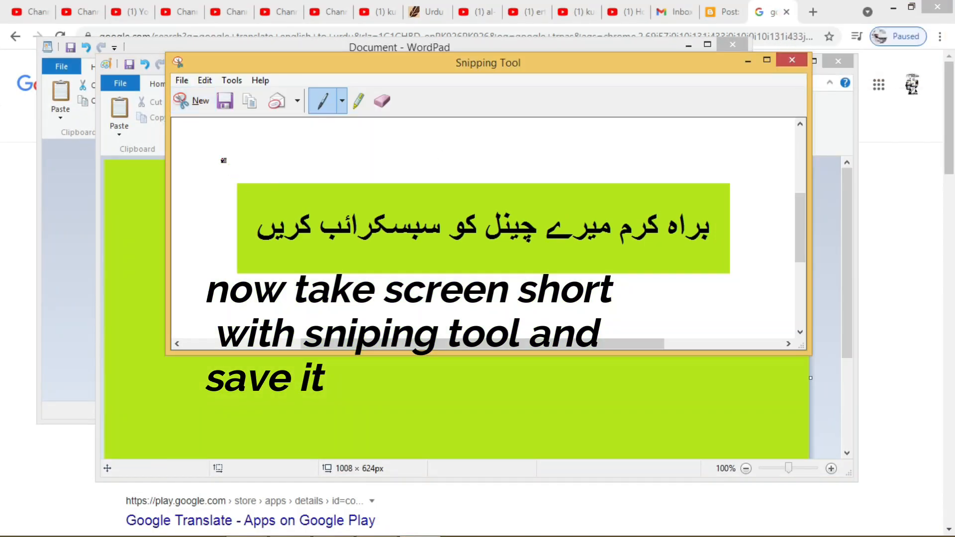
Save the snip as a JPEG file named "urdu text in filmora" in the newspaper folder
click(182, 80)
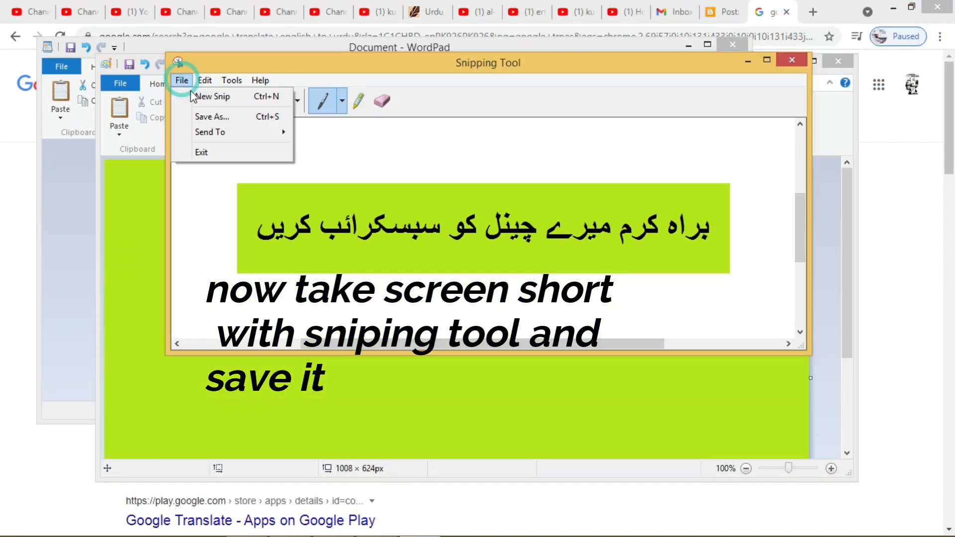
click(233, 118)
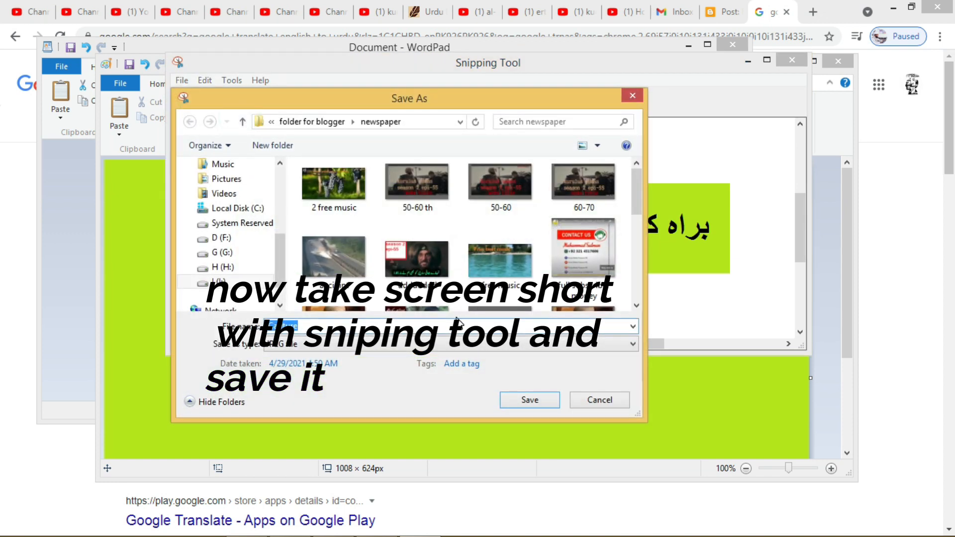
text(urdu text in filmora)
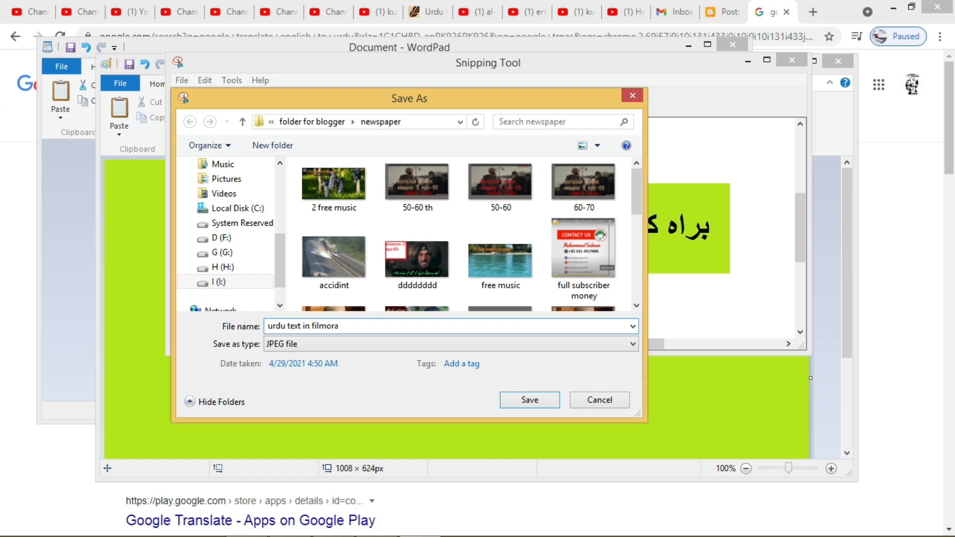
click(542, 399)
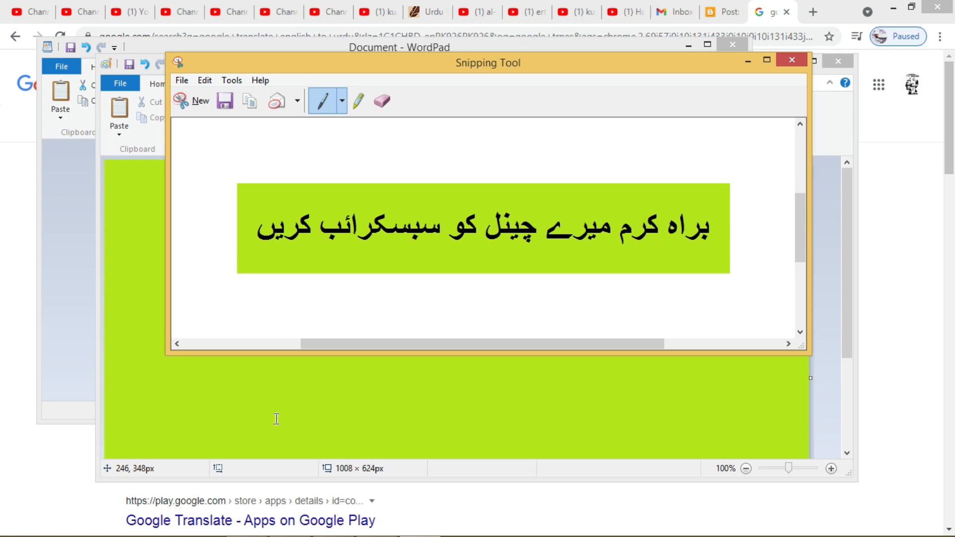
Switch to Filmora and import the image "urdu text in filmora" from the newspaper folder into the project media
click(272, 526)
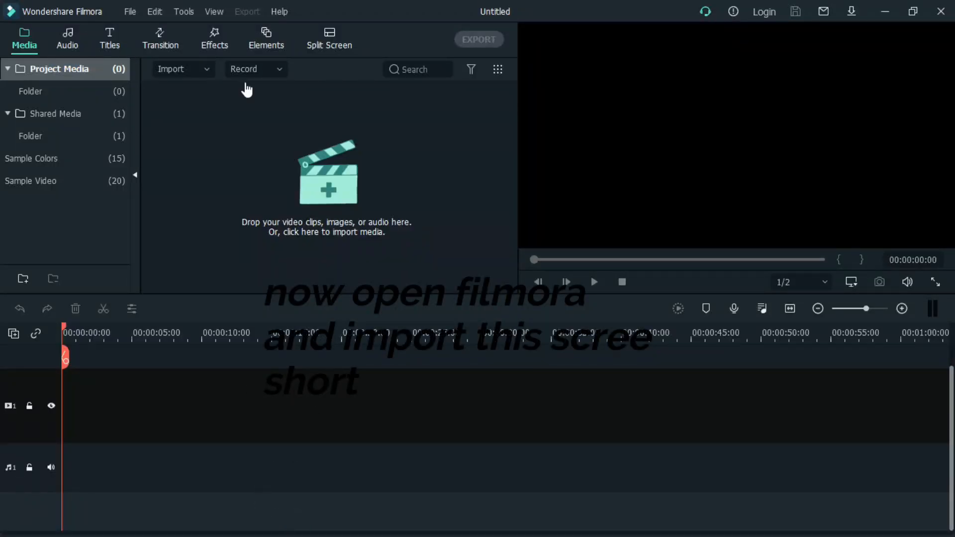
click(205, 69)
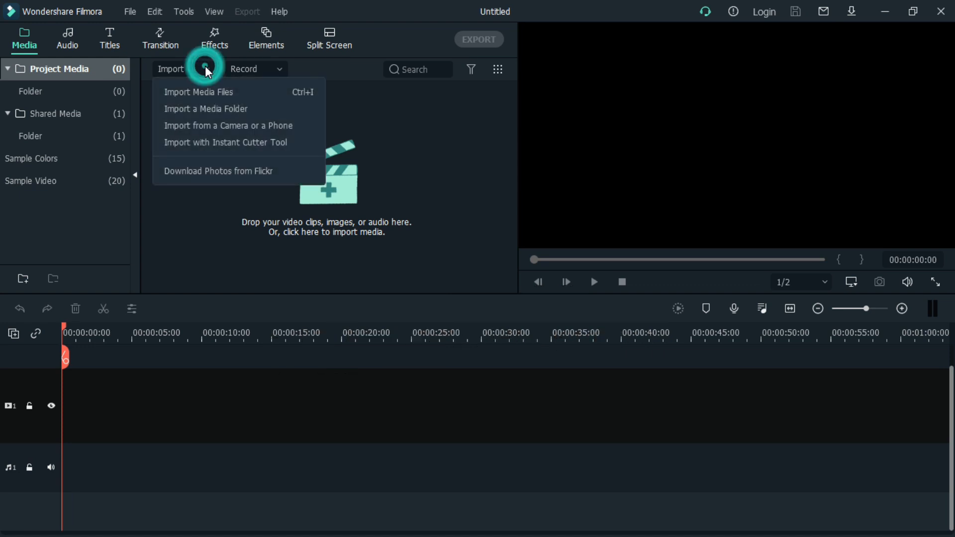
click(213, 90)
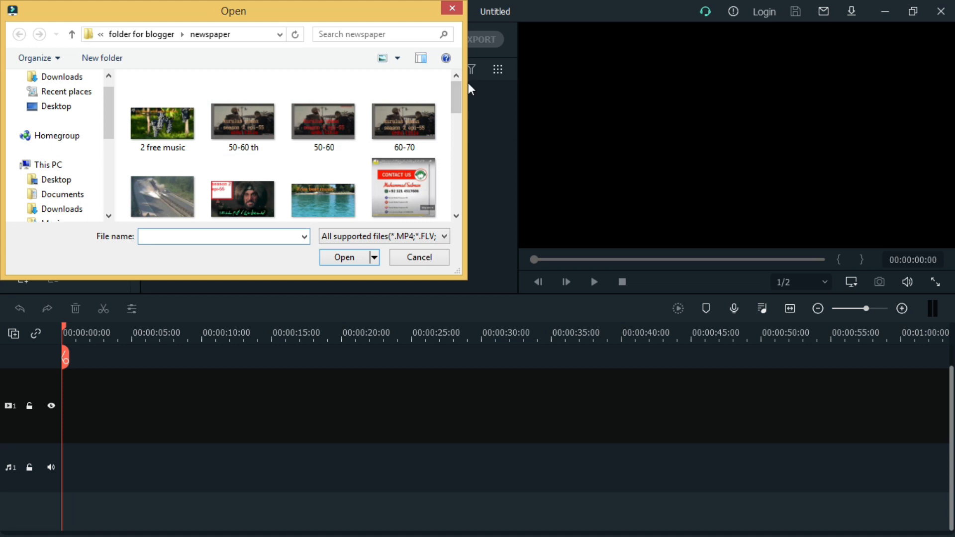
drag(451, 89, 474, 169)
click(324, 168)
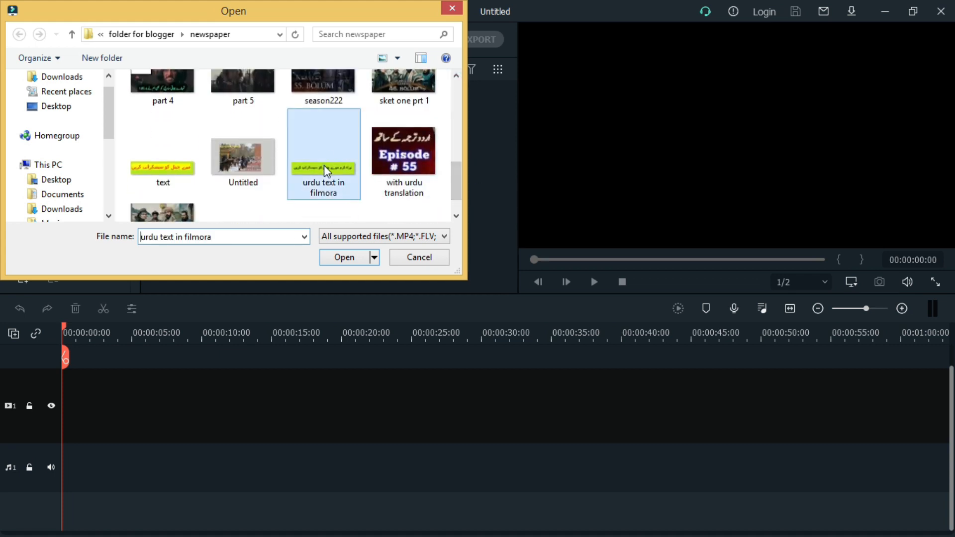
click(344, 257)
Place the Urdu text image at the start of video track 1 and enable Chroma Key on that clip
drag(222, 123, 65, 409)
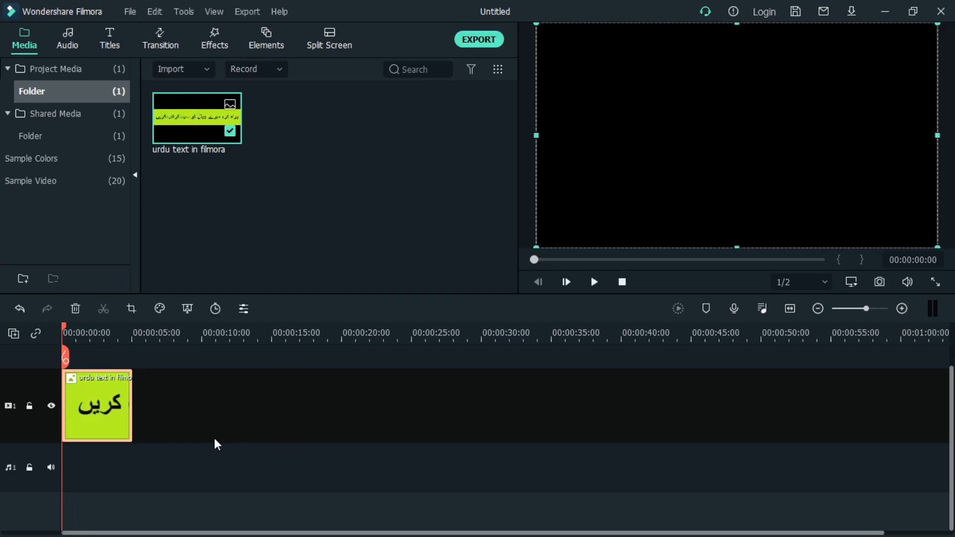
drag(99, 383, 98, 386)
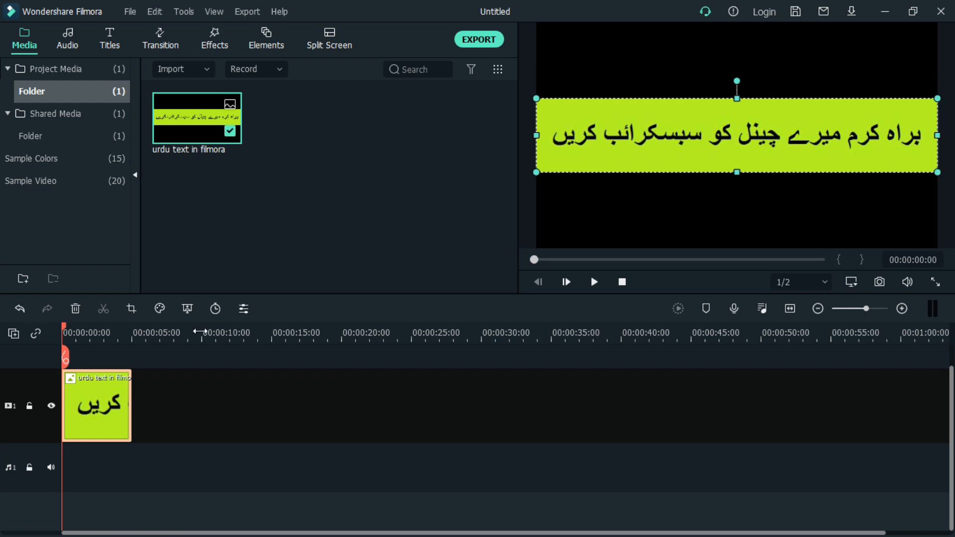
click(89, 405)
double_click(89, 405)
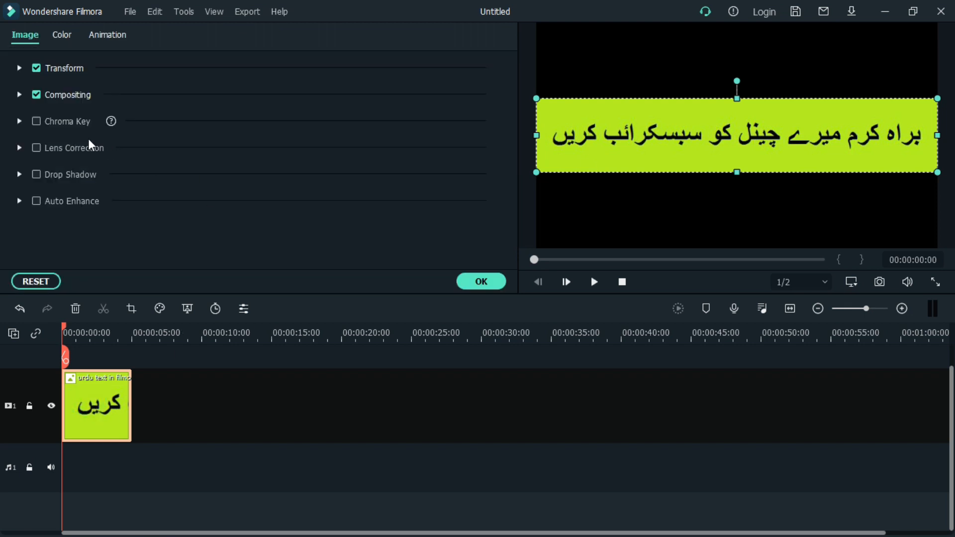
click(36, 122)
click(480, 280)
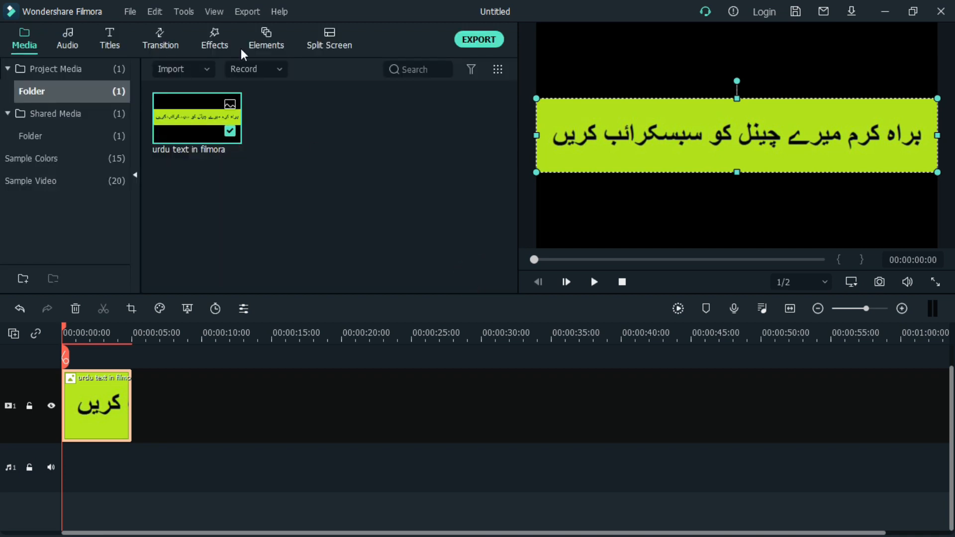
click(277, 72)
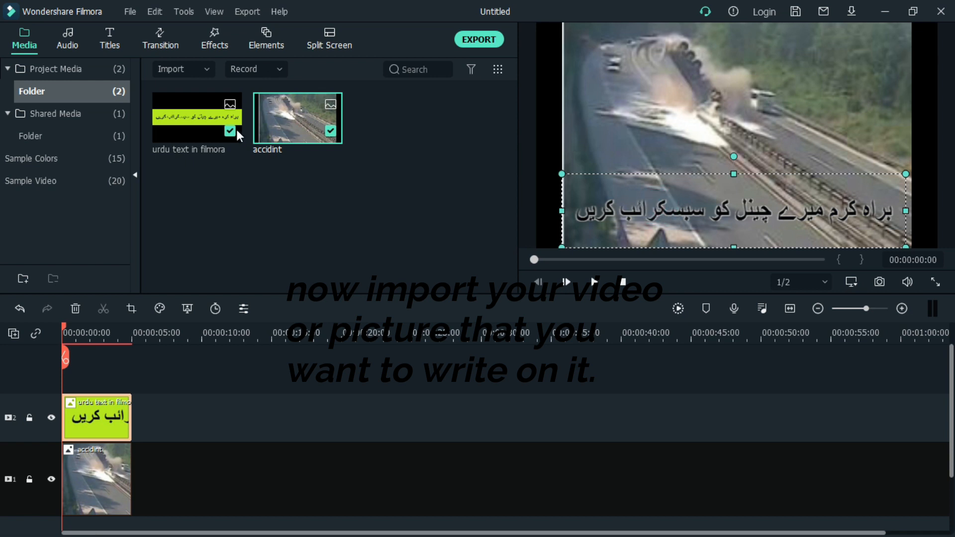
In the Urdu text clip's Chroma Key settings, set Offset to 6 and Tolerance to 42
double_click(114, 419)
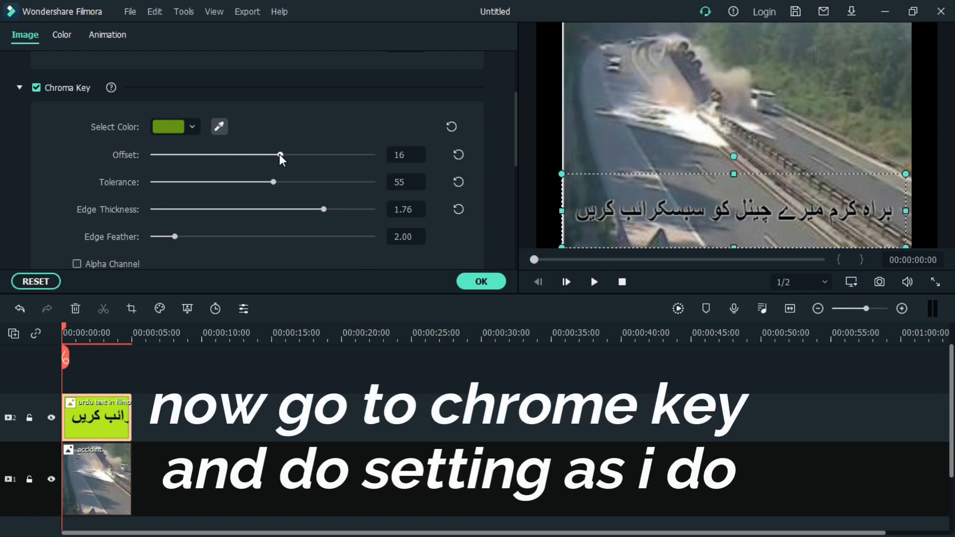
drag(280, 154, 274, 155)
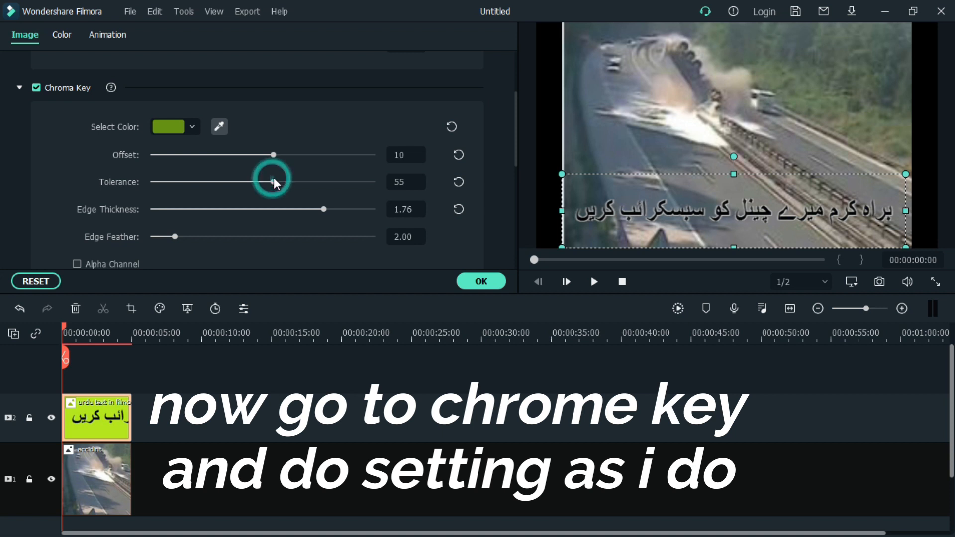
scroll(276, 184, down, 1)
drag(274, 162, 161, 136)
drag(184, 136, 246, 172)
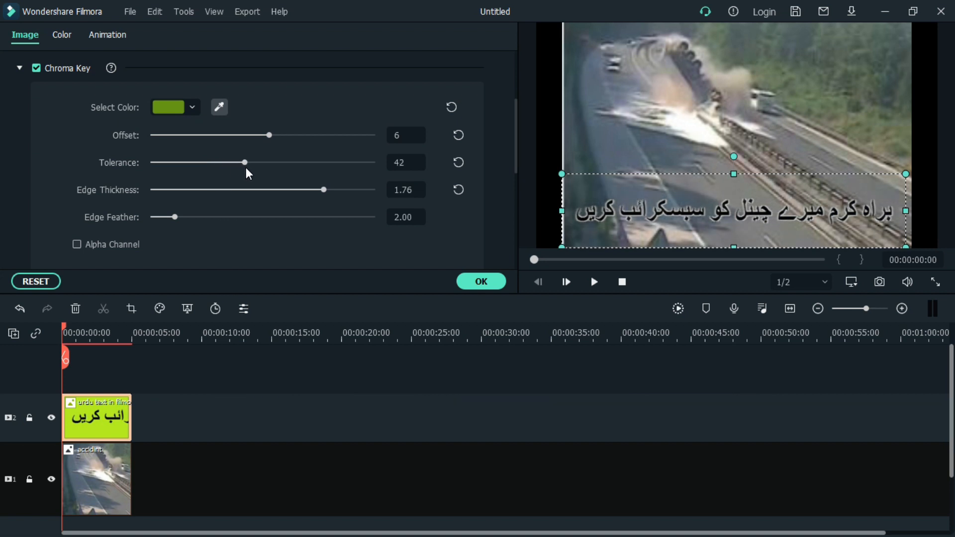
Set the chroma key's Edge Thickness to 3.08, raise Edge Feather slightly, and apply the clip settings
drag(323, 190, 337, 193)
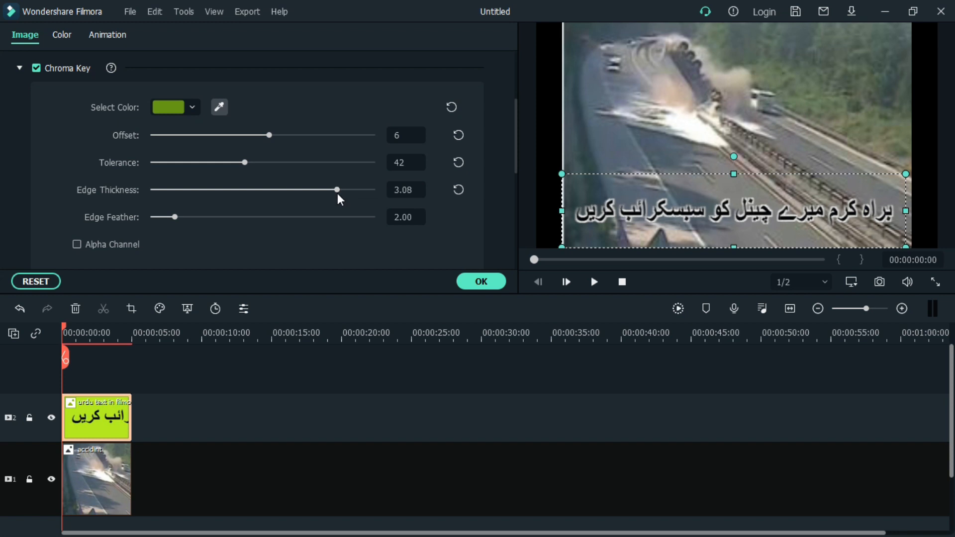
mouse_move(171, 217)
mouse_down()
mouse_move(300, 222)
mouse_move(178, 223)
mouse_up()
click(486, 281)
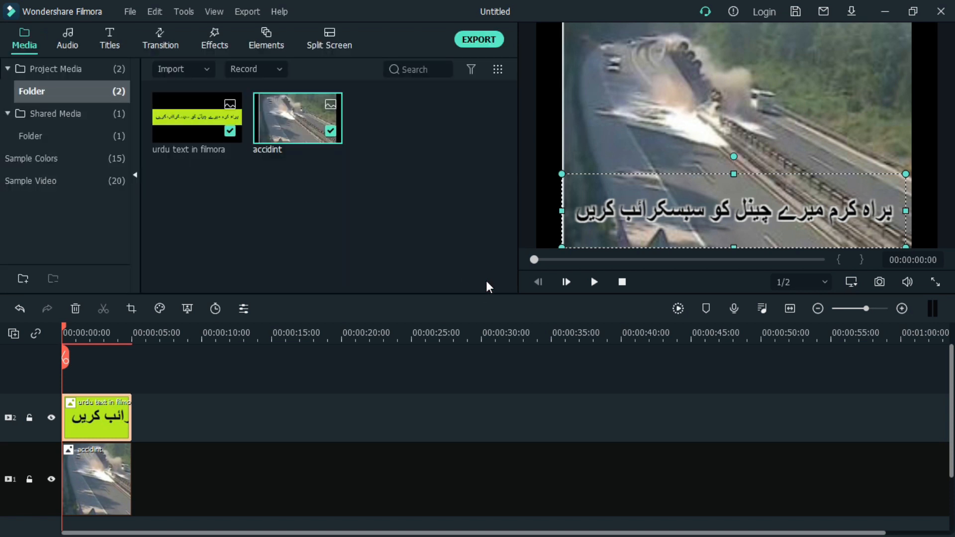